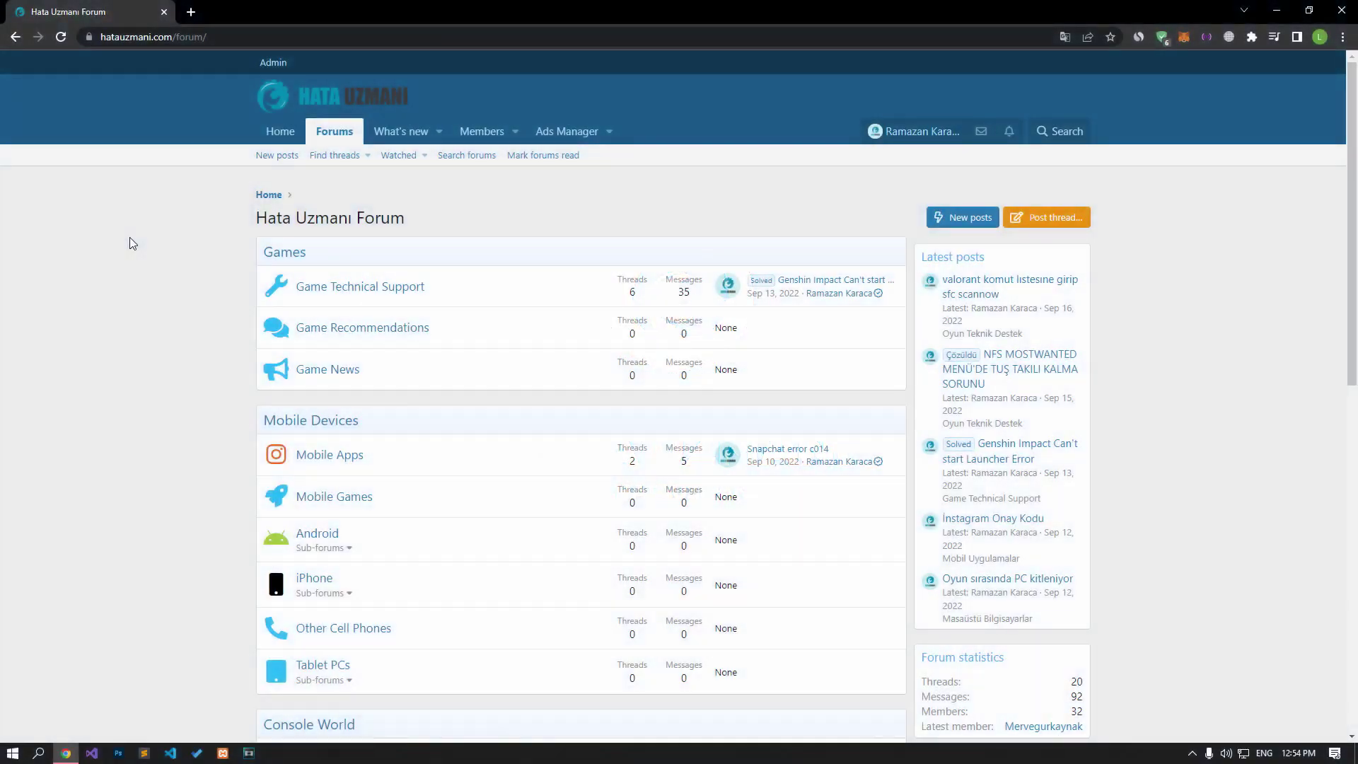
scroll(130, 237, down, 3)
scroll(129, 237, down, 3)
scroll(130, 237, down, 3)
scroll(130, 236, down, 3)
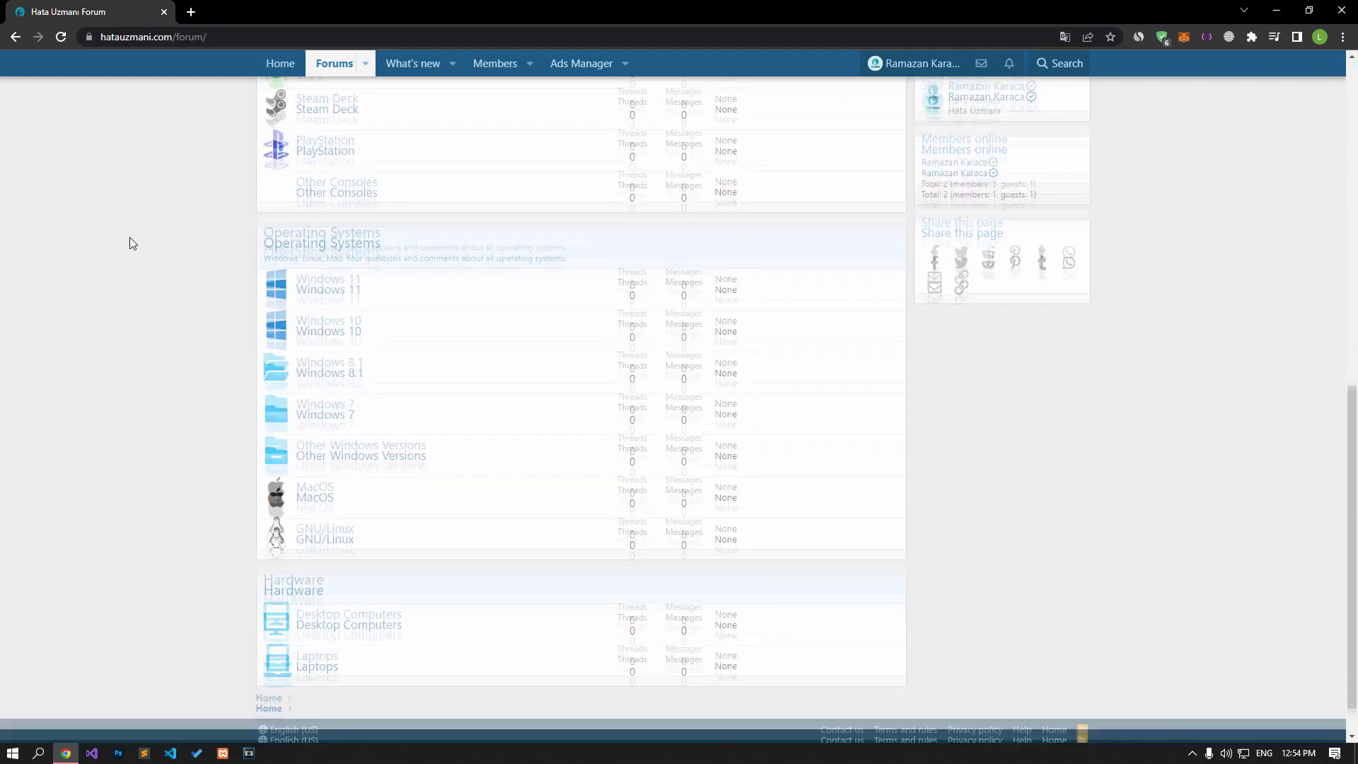
scroll(130, 237, down, 2)
scroll(130, 236, up, 3)
scroll(129, 236, up, 3)
scroll(129, 237, up, 4)
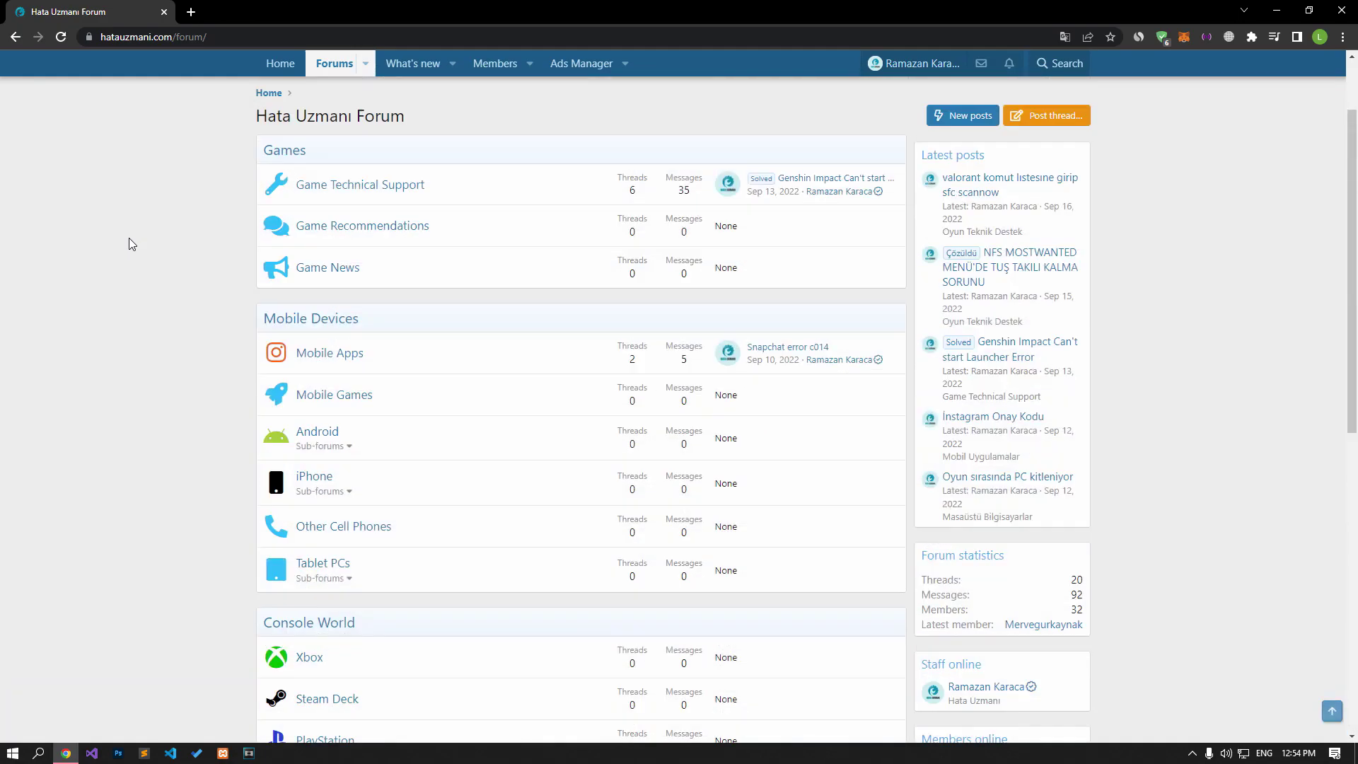
scroll(128, 237, up, 3)
Step: Start a new Hata Uzmanı Forum thread with the Post thread button
click(1080, 220)
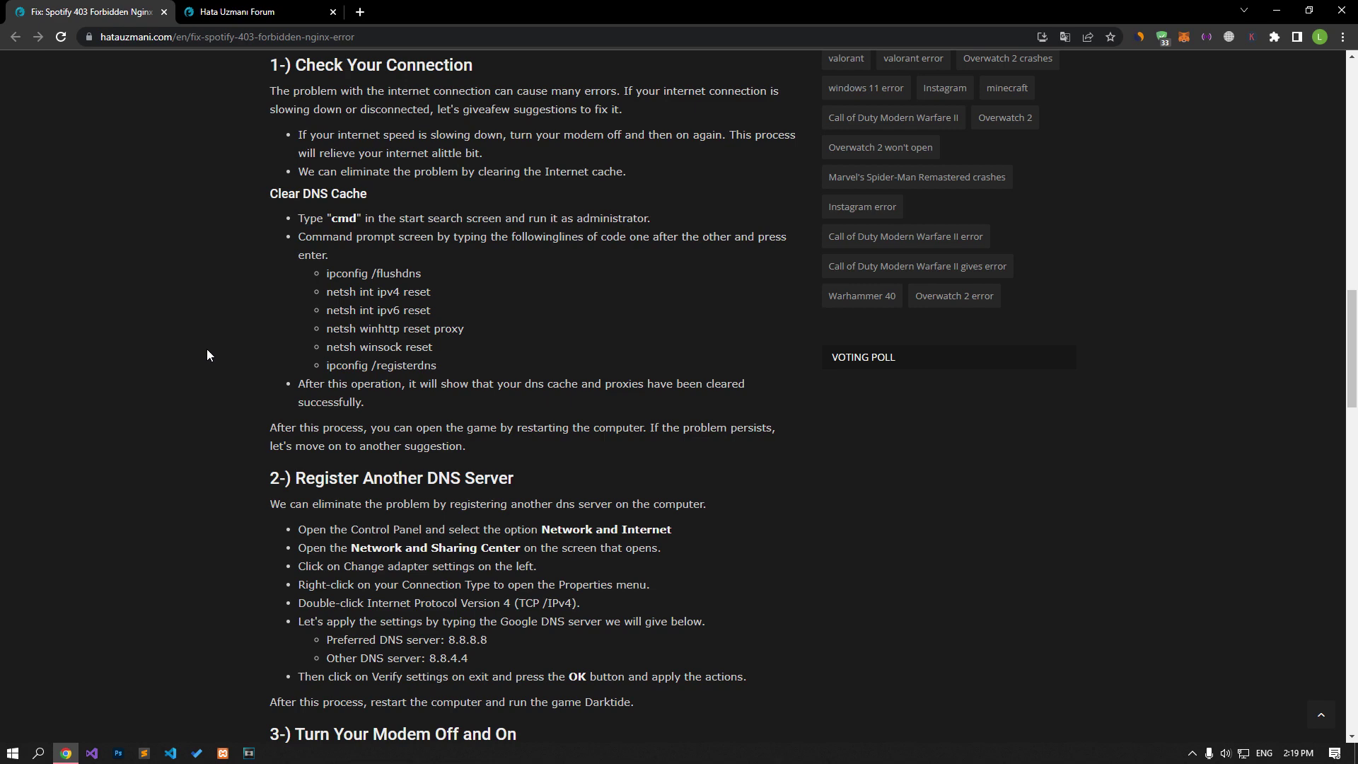
Step: Launch Command Prompt with administrator rights from Windows search
key(super)
text(cmd)
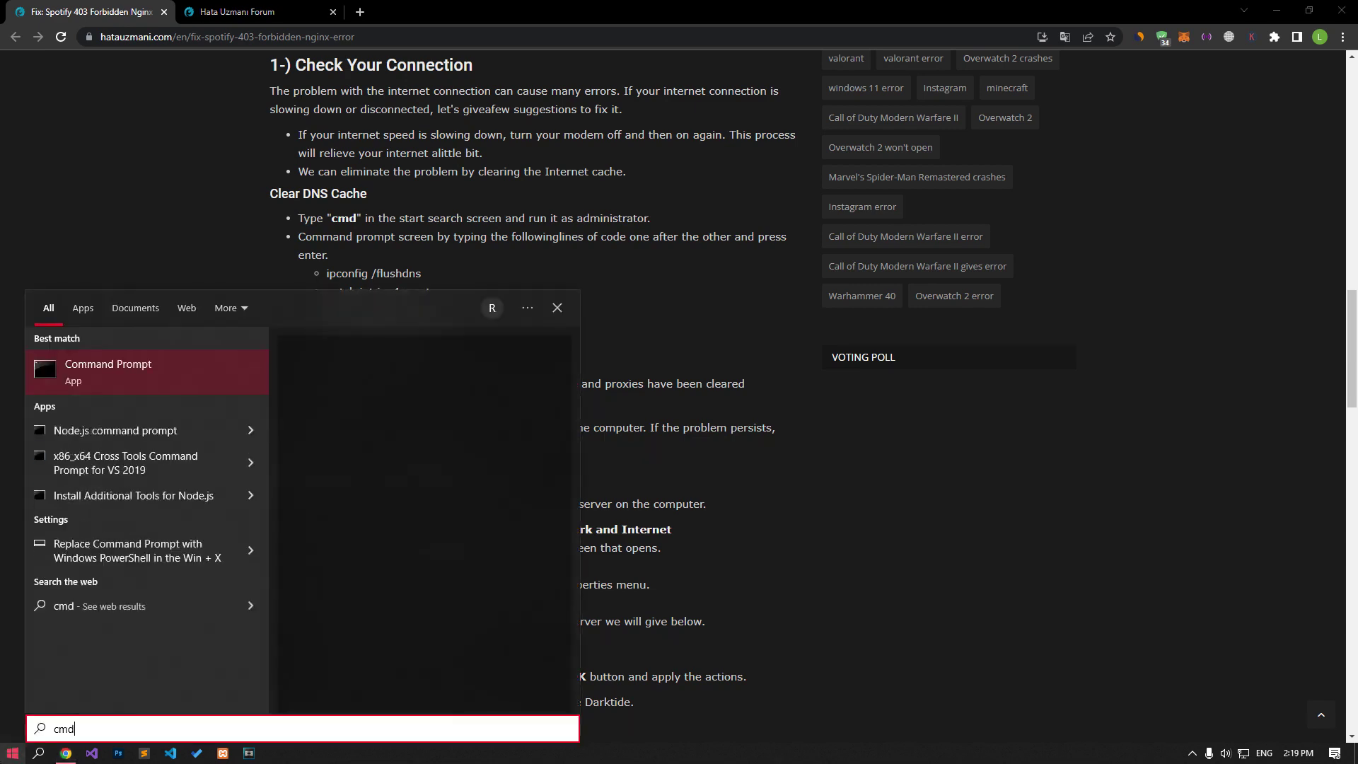
click(320, 508)
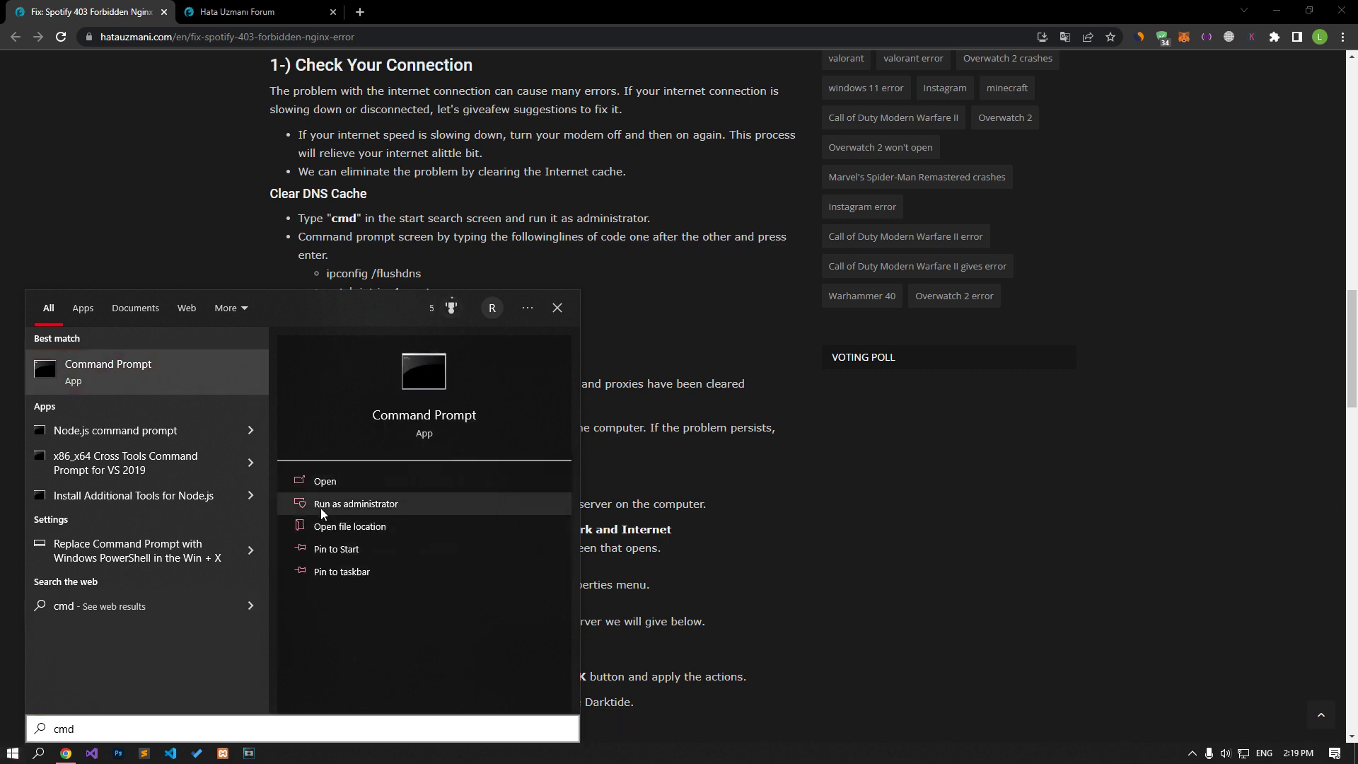
click(320, 507)
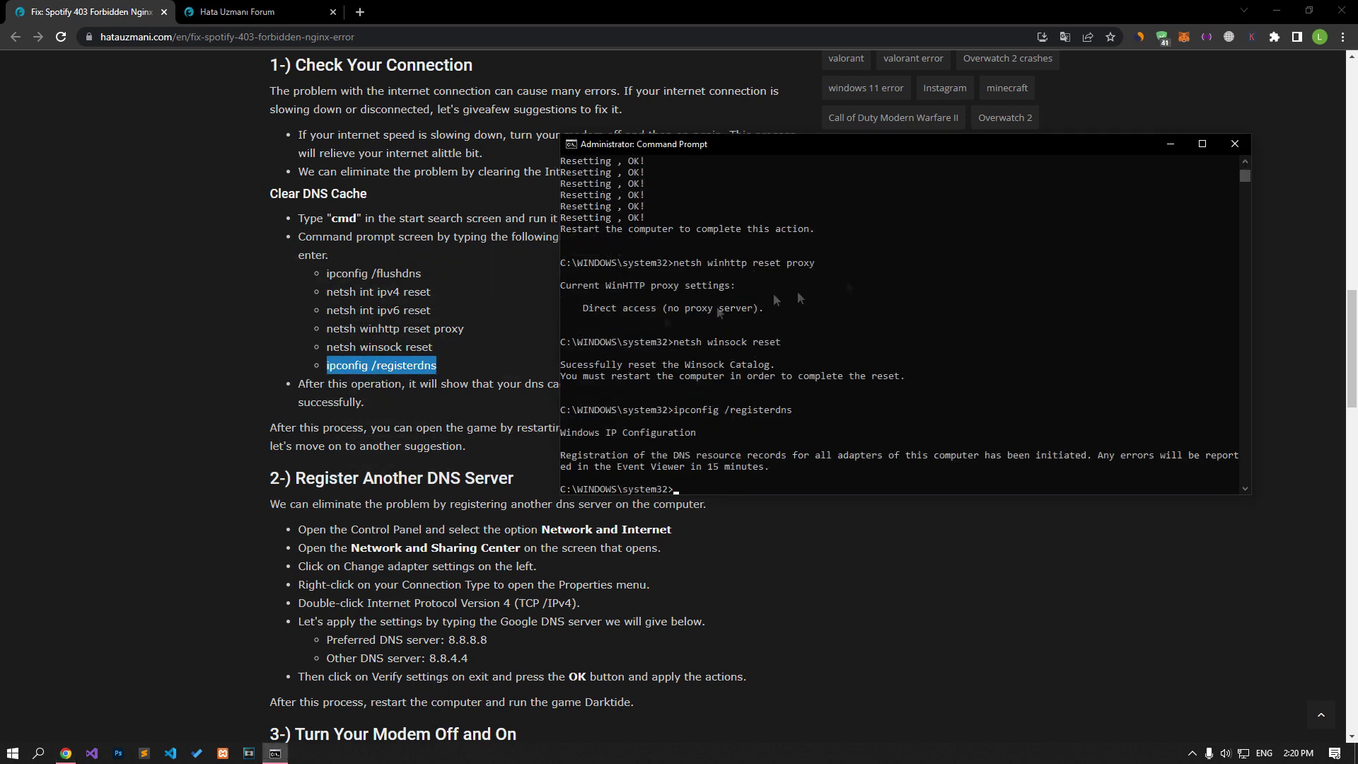
Step: Close Command Prompt and open the Ethernet adapter's properties from network settings
click(1233, 144)
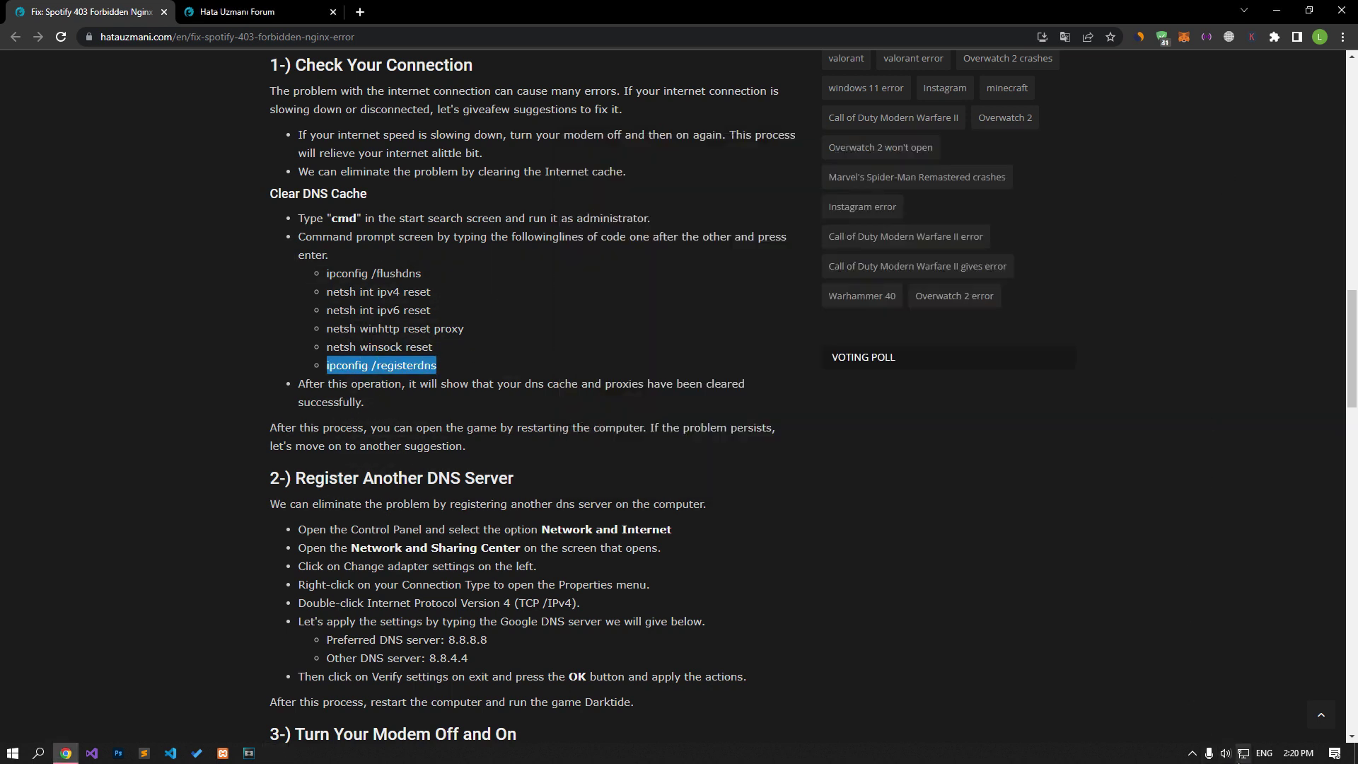
right_click(1244, 753)
click(1221, 741)
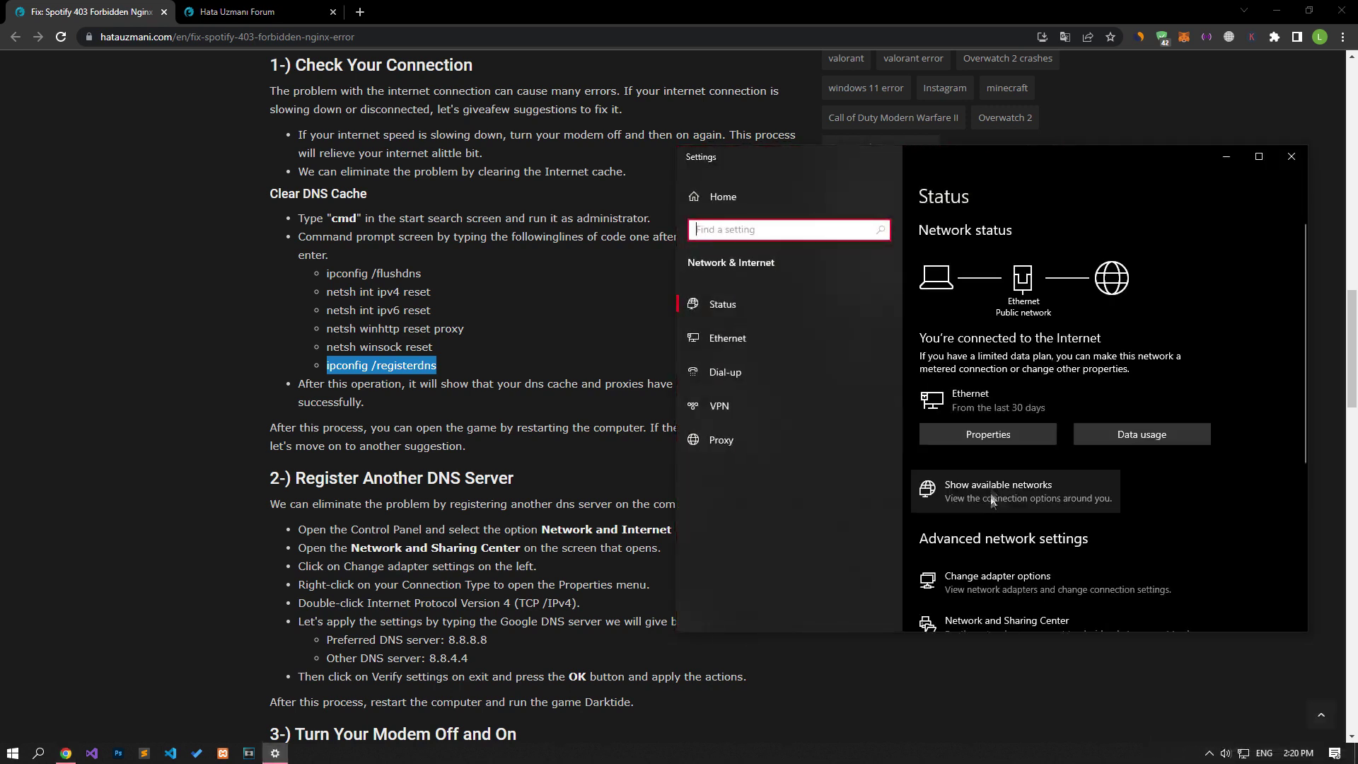
click(1000, 583)
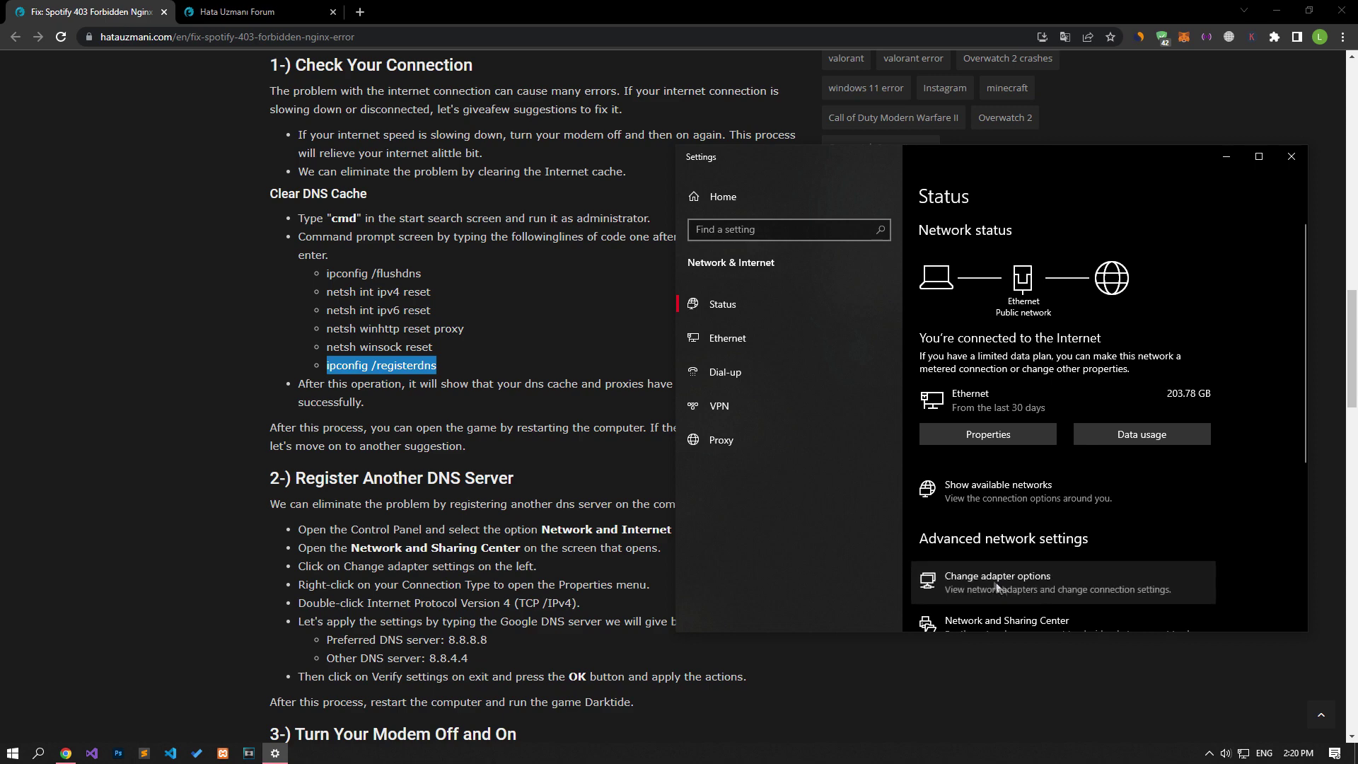
right_click(106, 233)
click(107, 366)
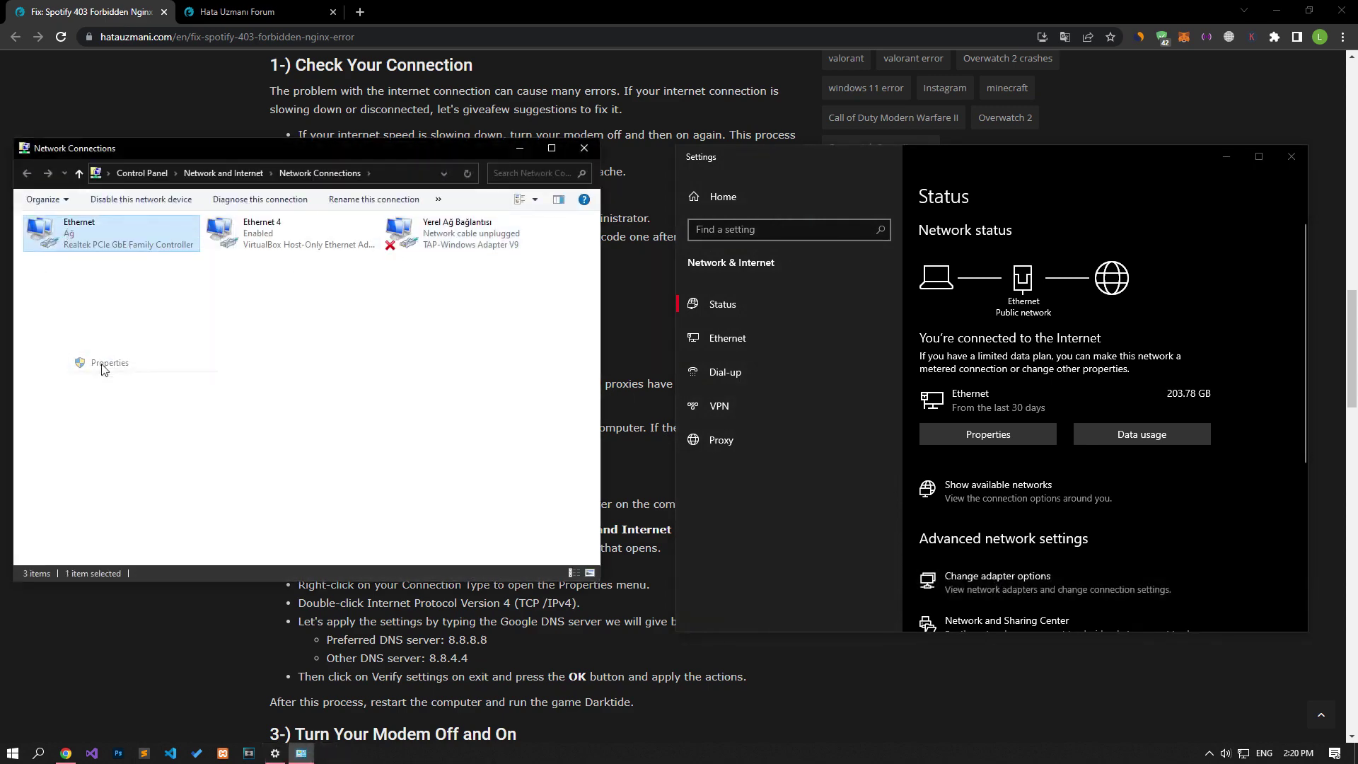
Step: Set the Ethernet IPv4 DNS servers manually to 8.8.8.8 and 8.8.4.4
click(138, 374)
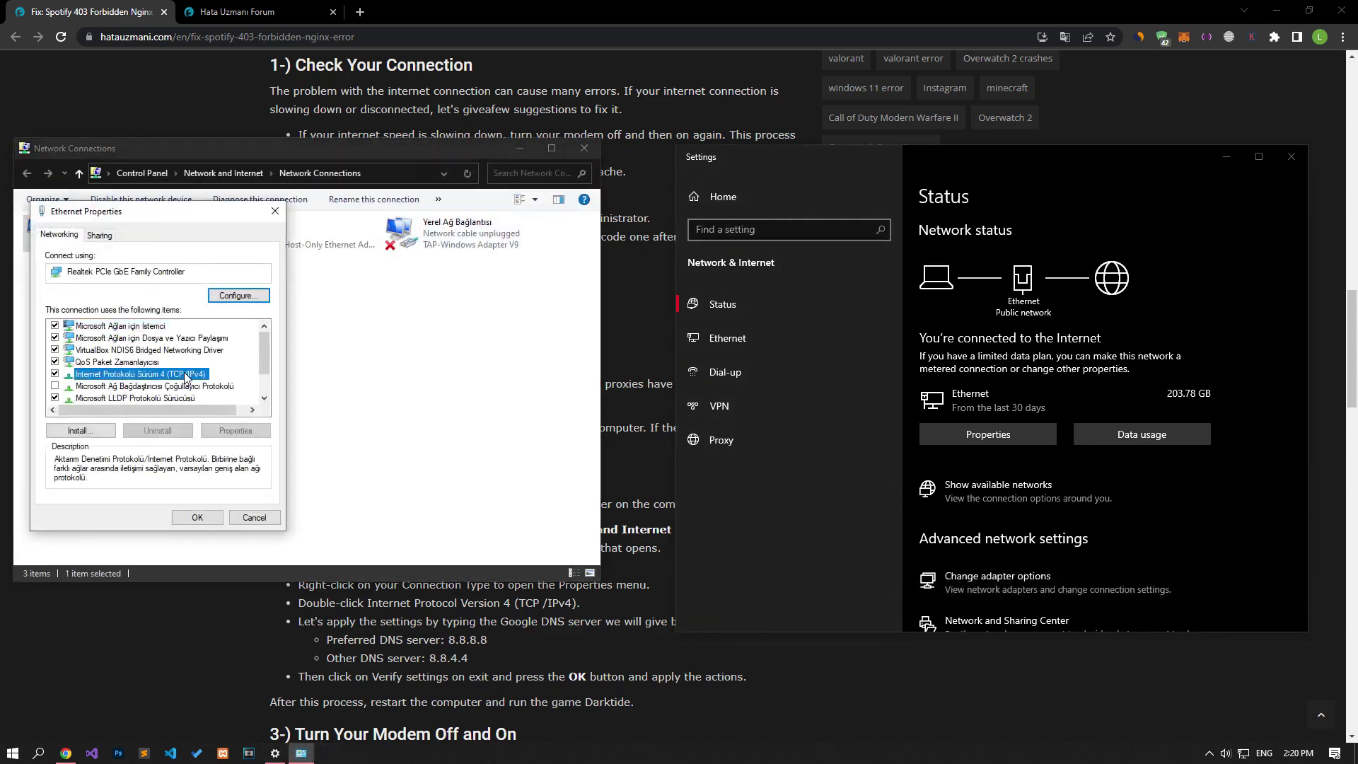
double_click(176, 379)
click(80, 463)
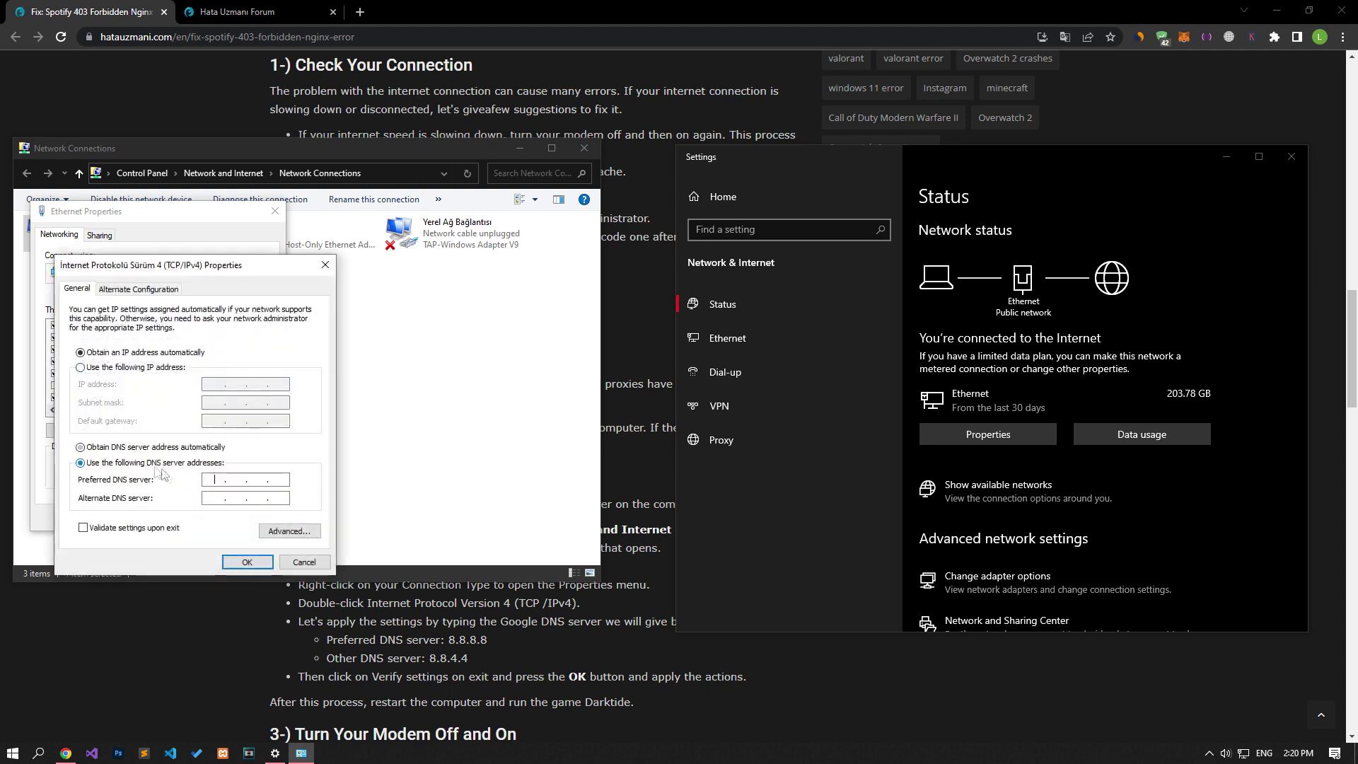
click(237, 480)
text(8.8.)
text(8)
text(8.8.4.4)
click(246, 561)
Step: Close the Ethernet properties, Network Connections and network settings windows
click(198, 520)
click(584, 148)
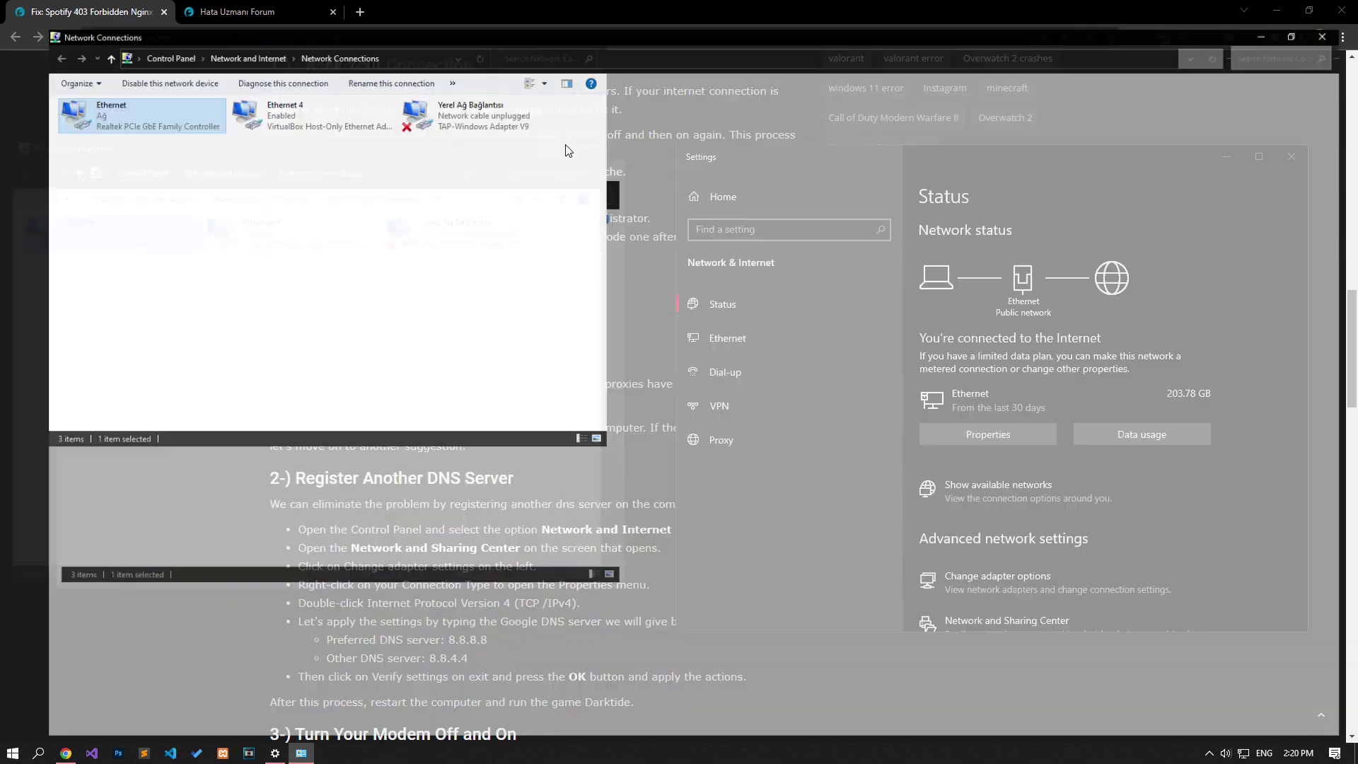
click(1291, 156)
click(13, 753)
Step: Dismiss the Start menu without restarting and return to the article's cache-clearing step
click(17, 695)
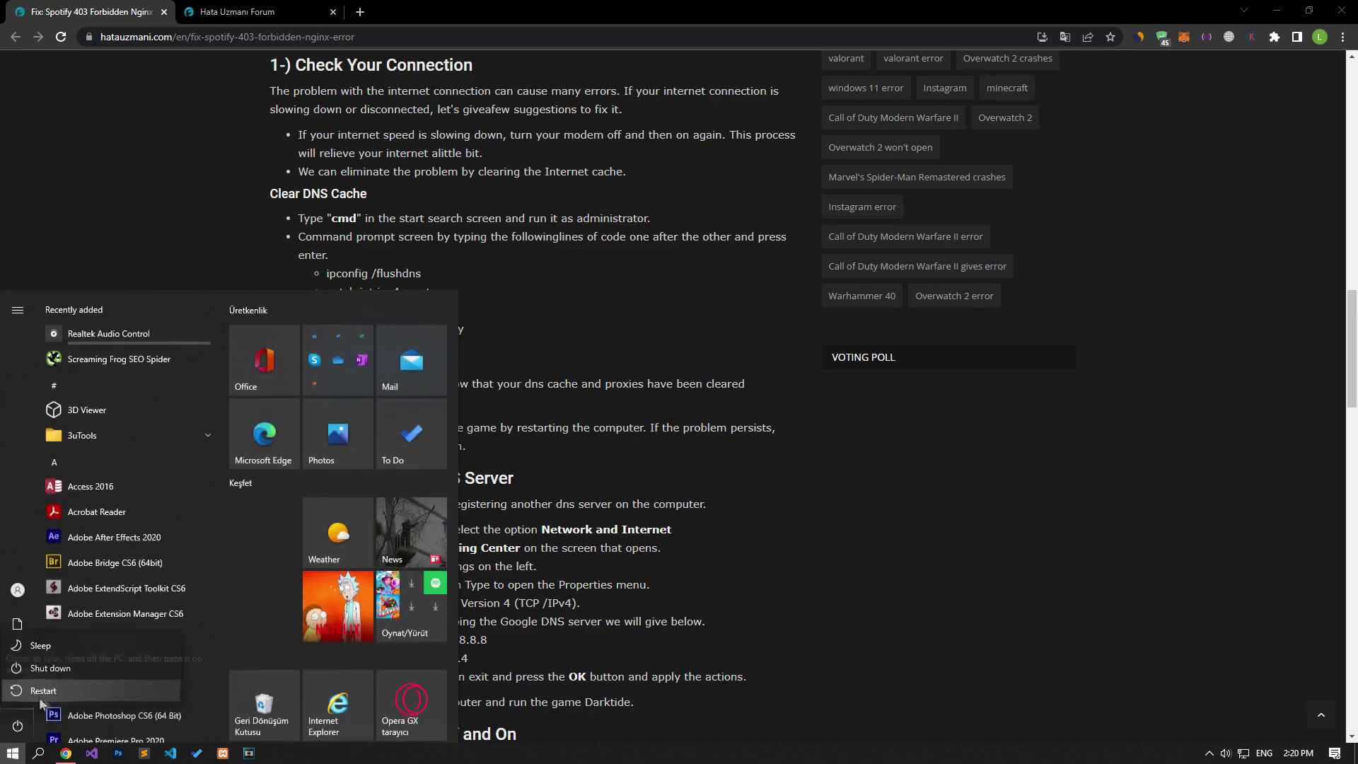
click(506, 444)
scroll(506, 443, down, 3)
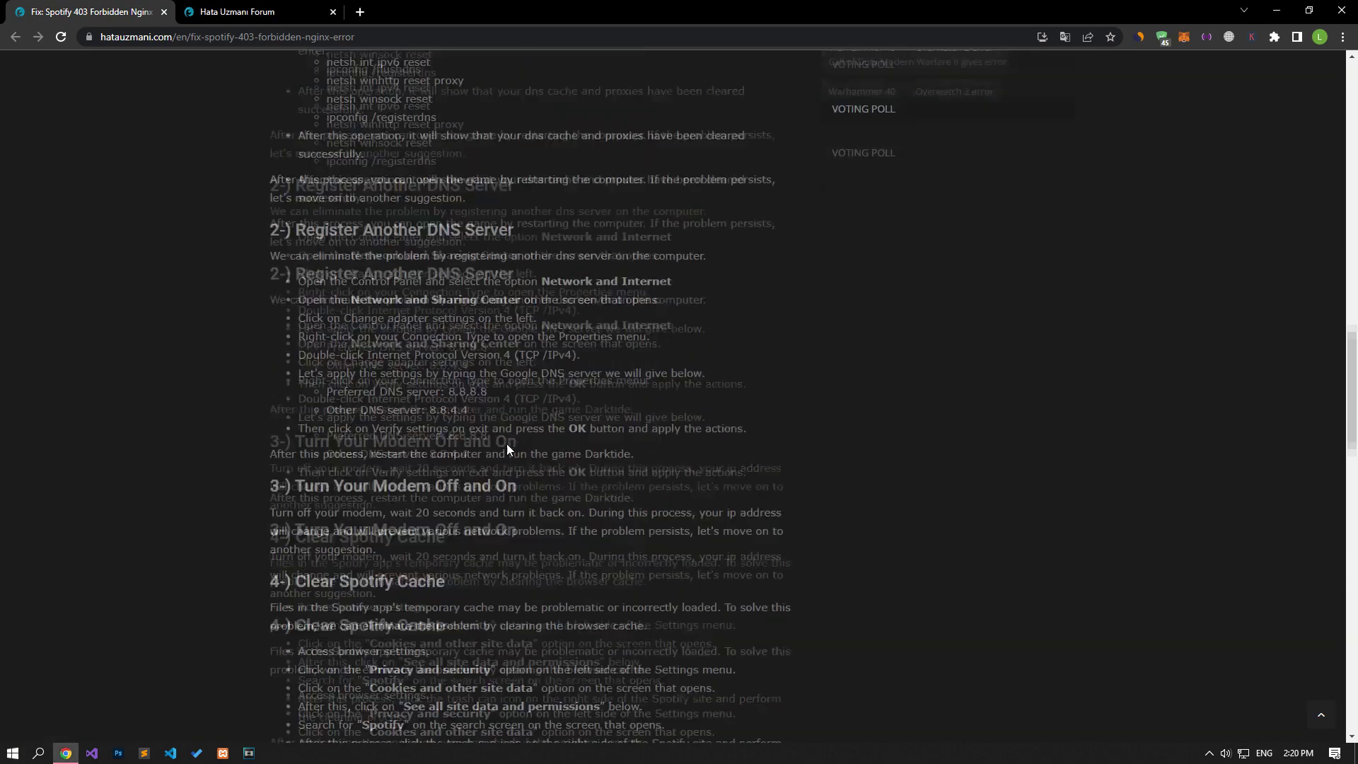
scroll(150, 441, down, 3)
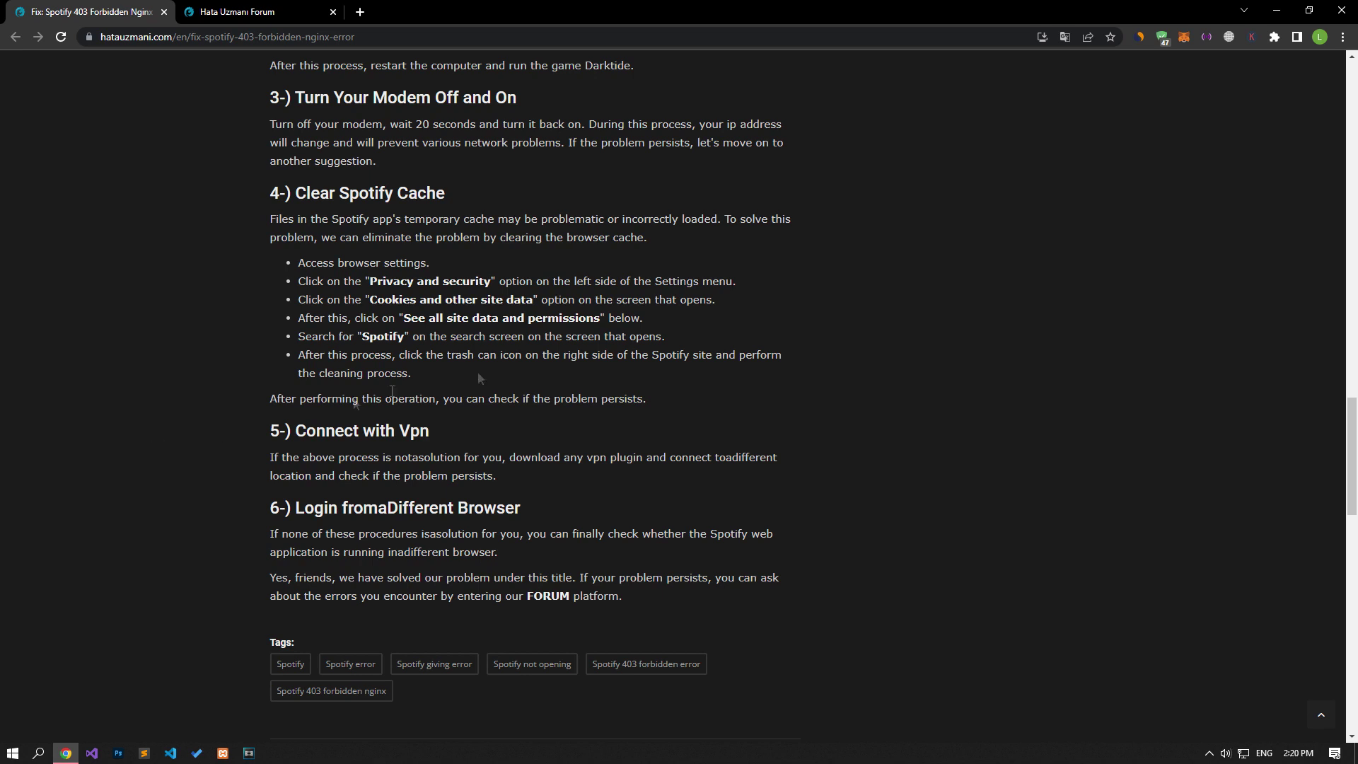
click(1343, 37)
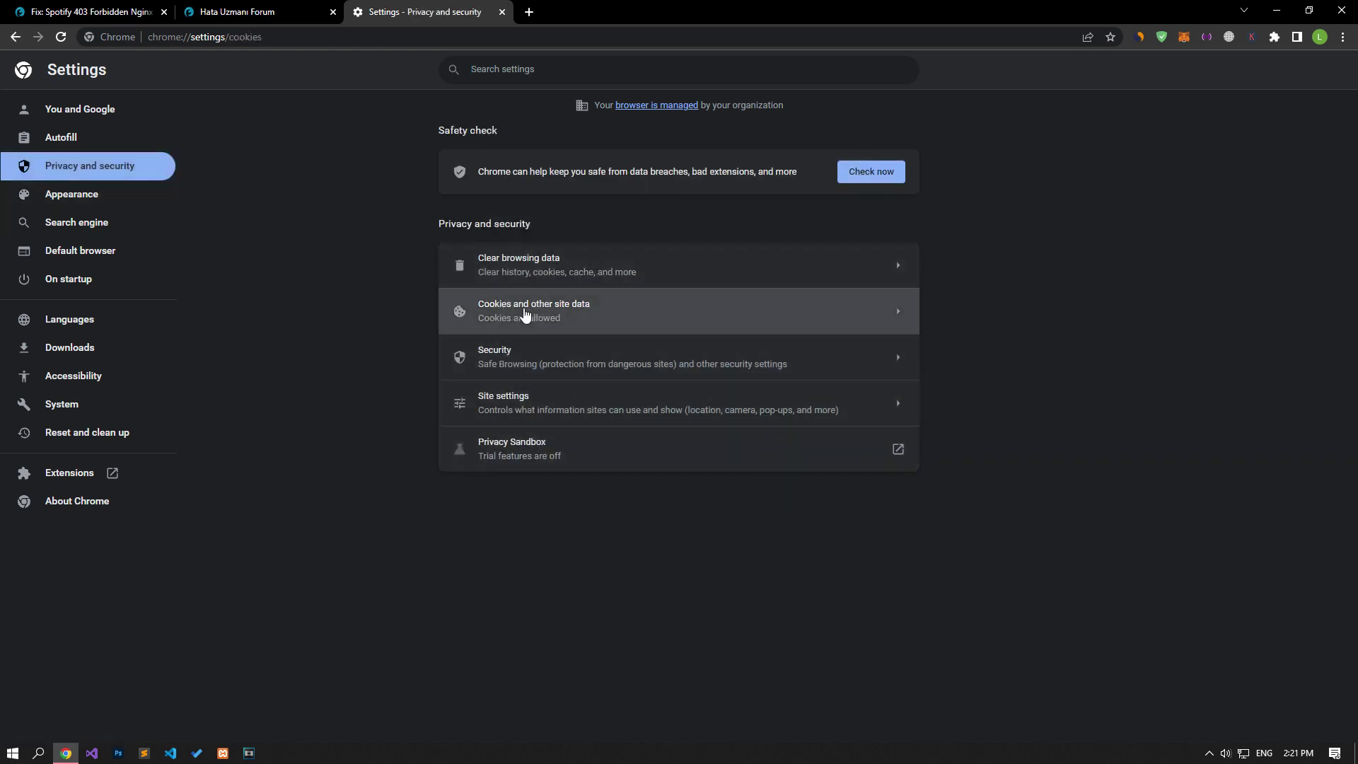
Step: Clear spotify.com's stored data from Chrome's cookies and site data settings
click(523, 309)
scroll(421, 452, down, 5)
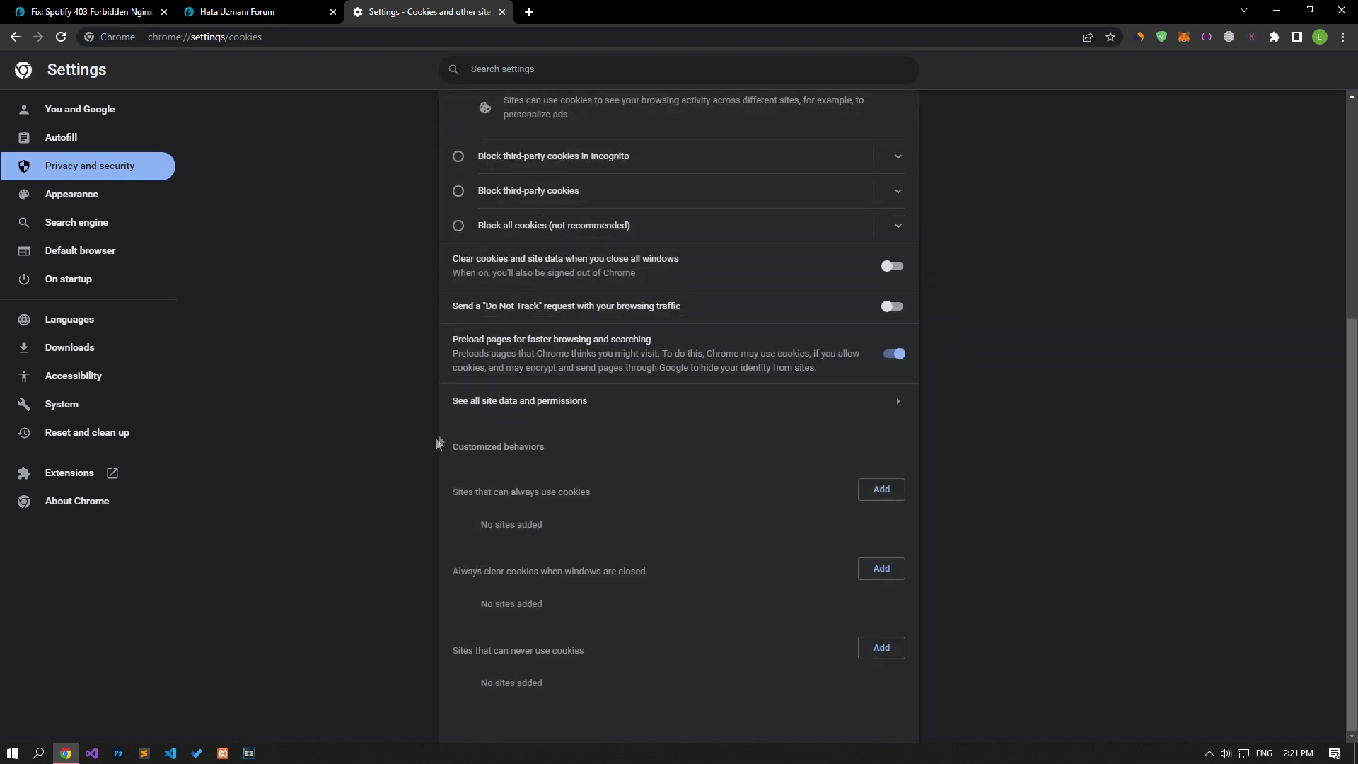
click(580, 407)
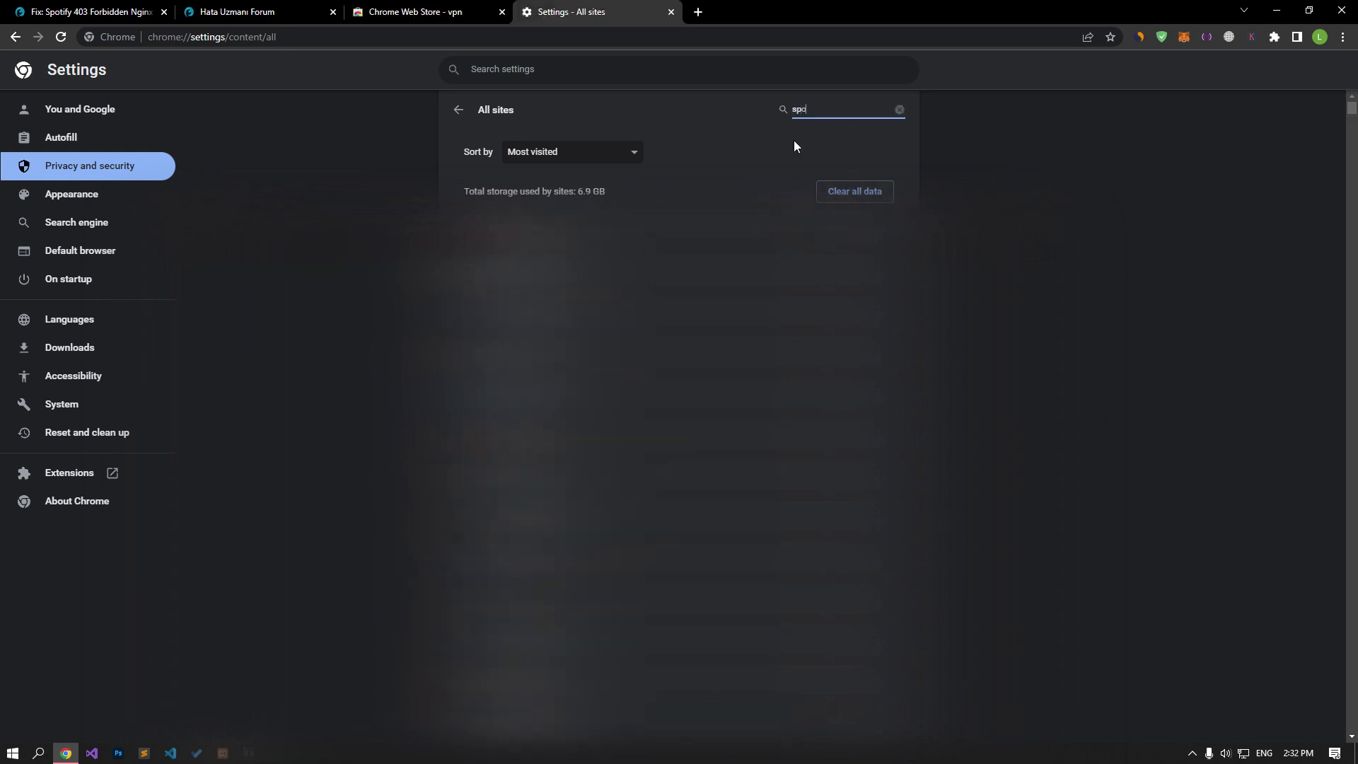
text(tify)
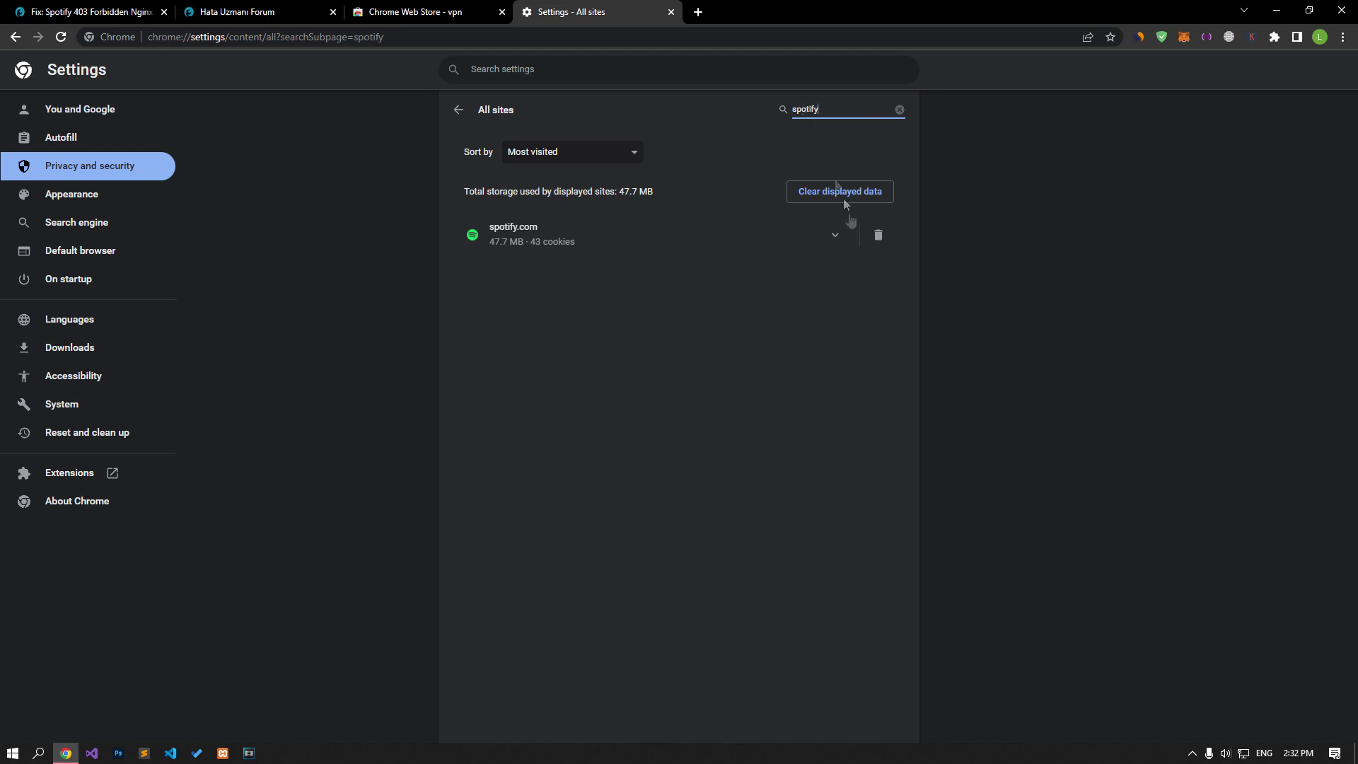
click(878, 237)
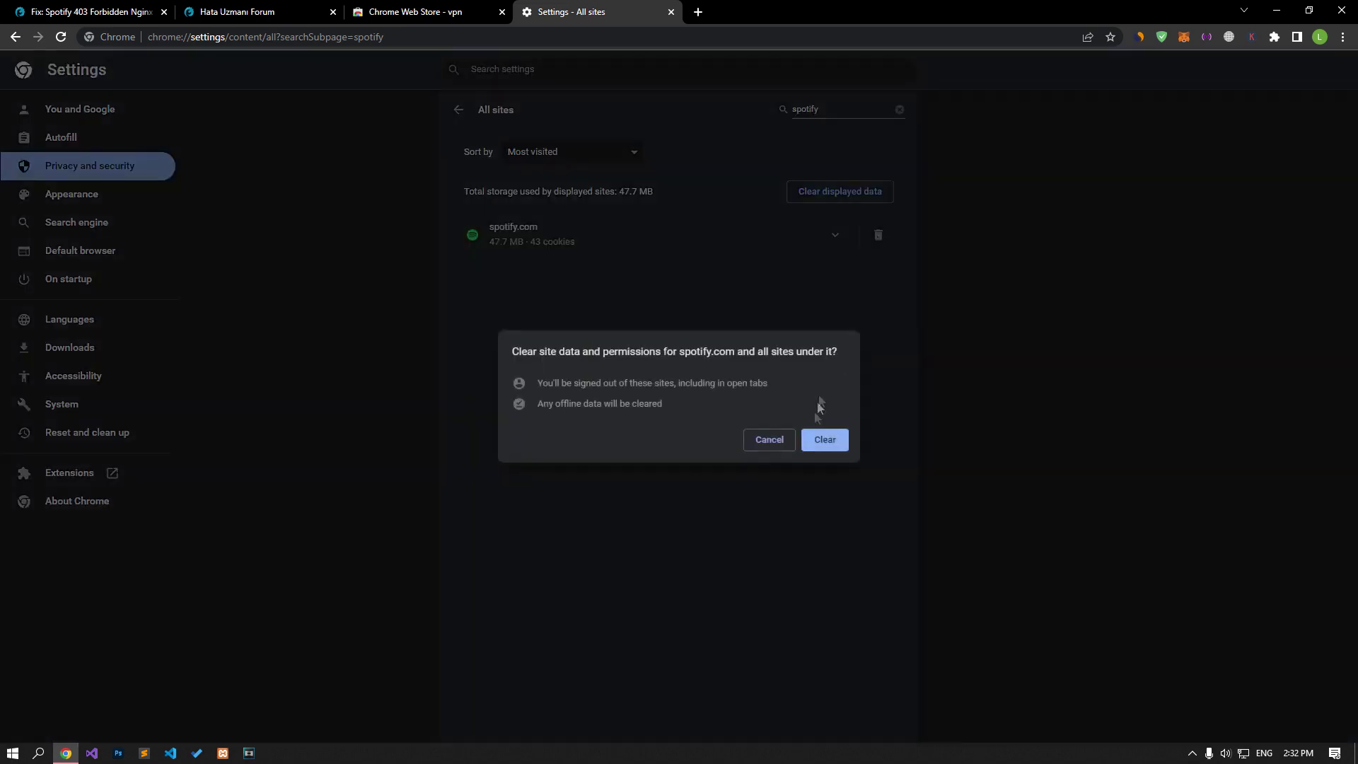
click(825, 439)
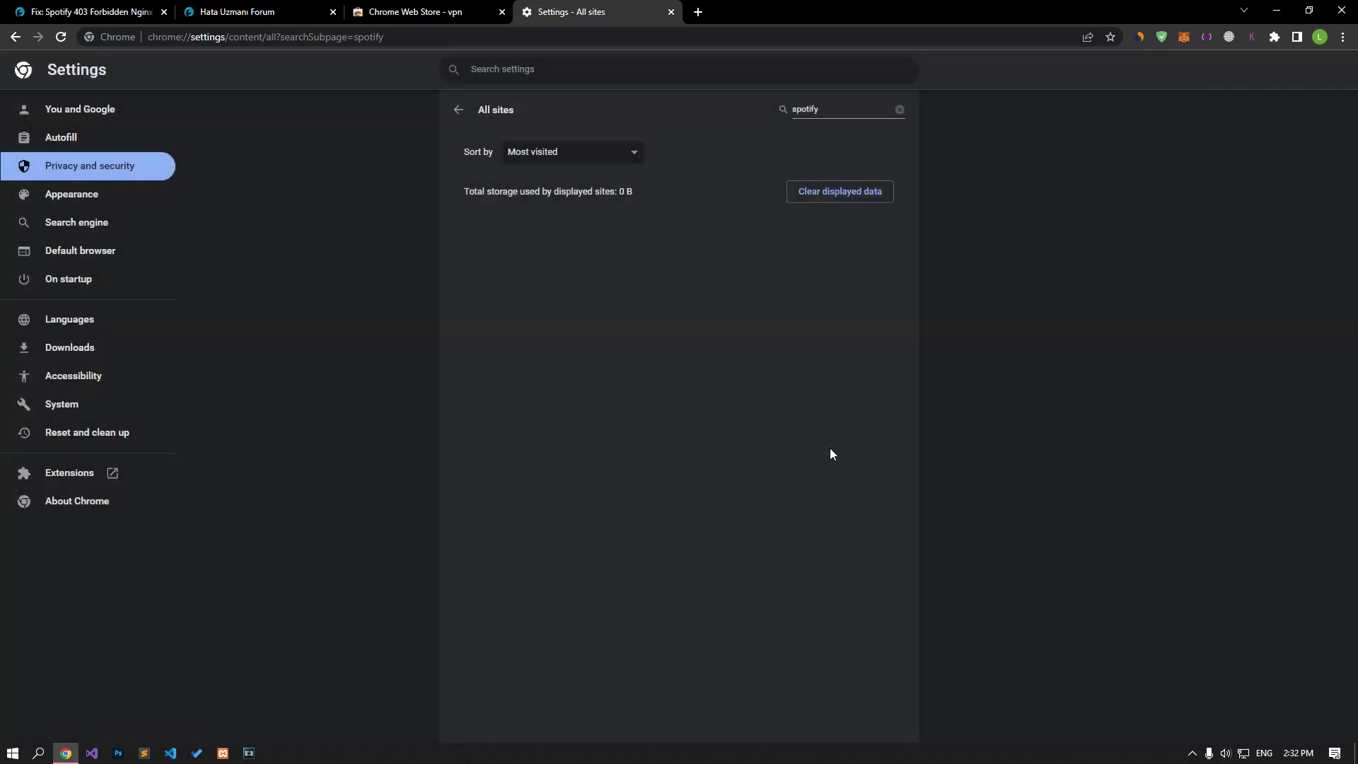
Step: Close the Chrome settings tab and go to the VPN extension search results
click(106, 12)
click(669, 12)
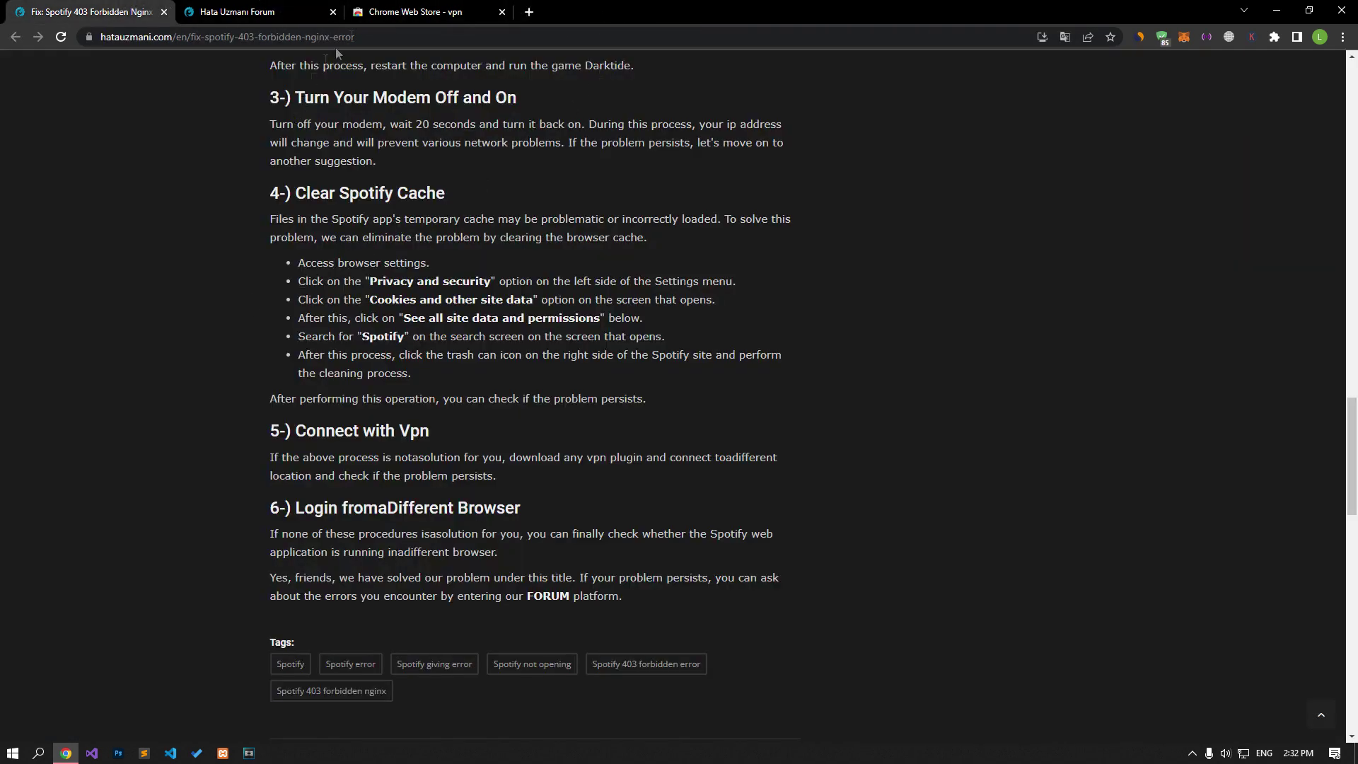
click(409, 11)
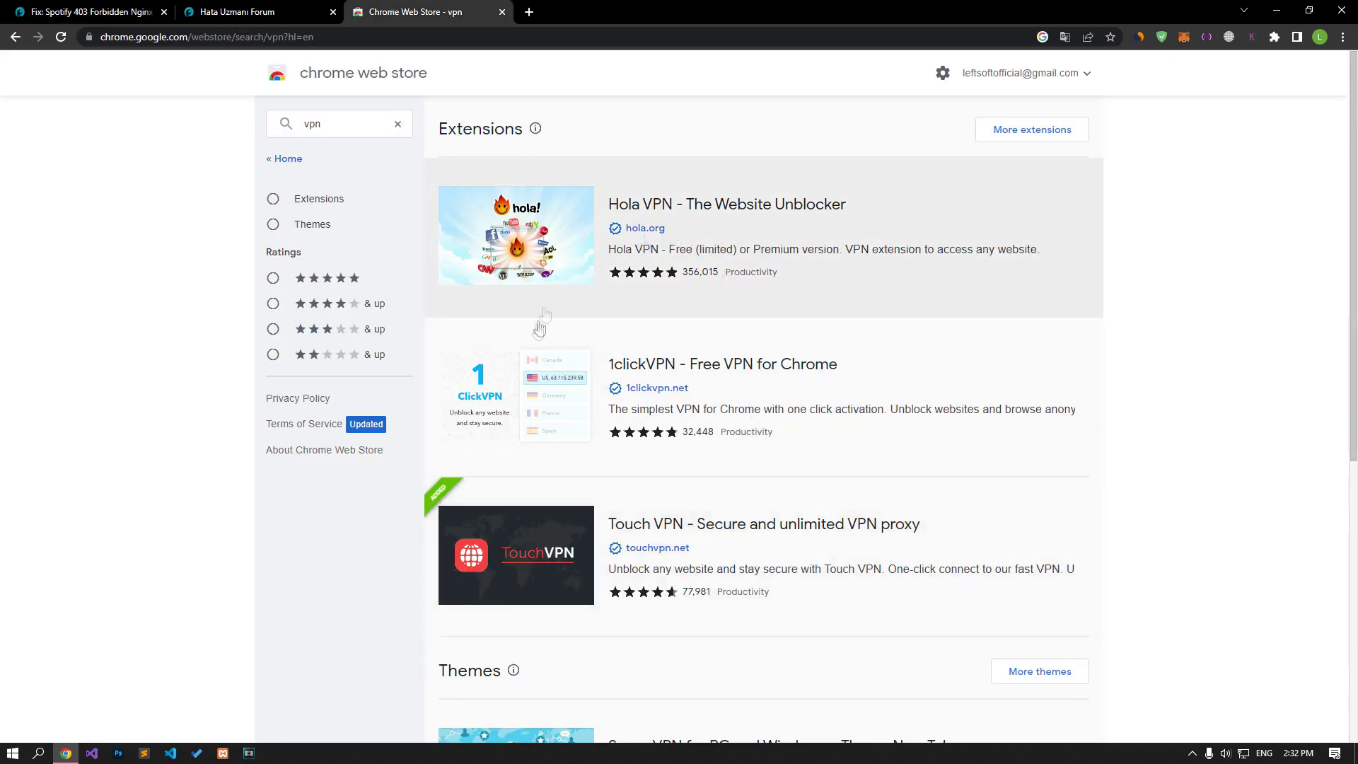
Step: Switch on Browsec VPN with a Netherlands server, then return to the article and forum tabs
click(1229, 37)
click(1209, 329)
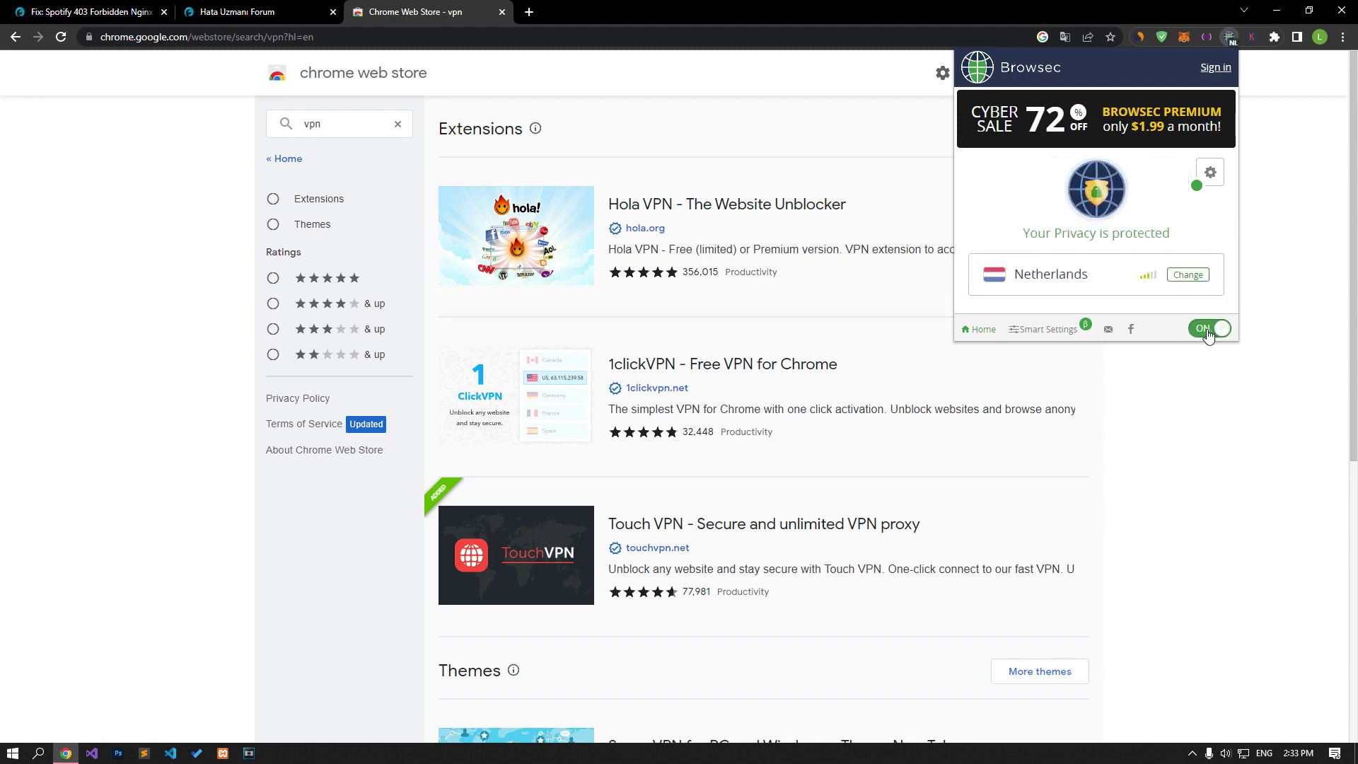
click(91, 12)
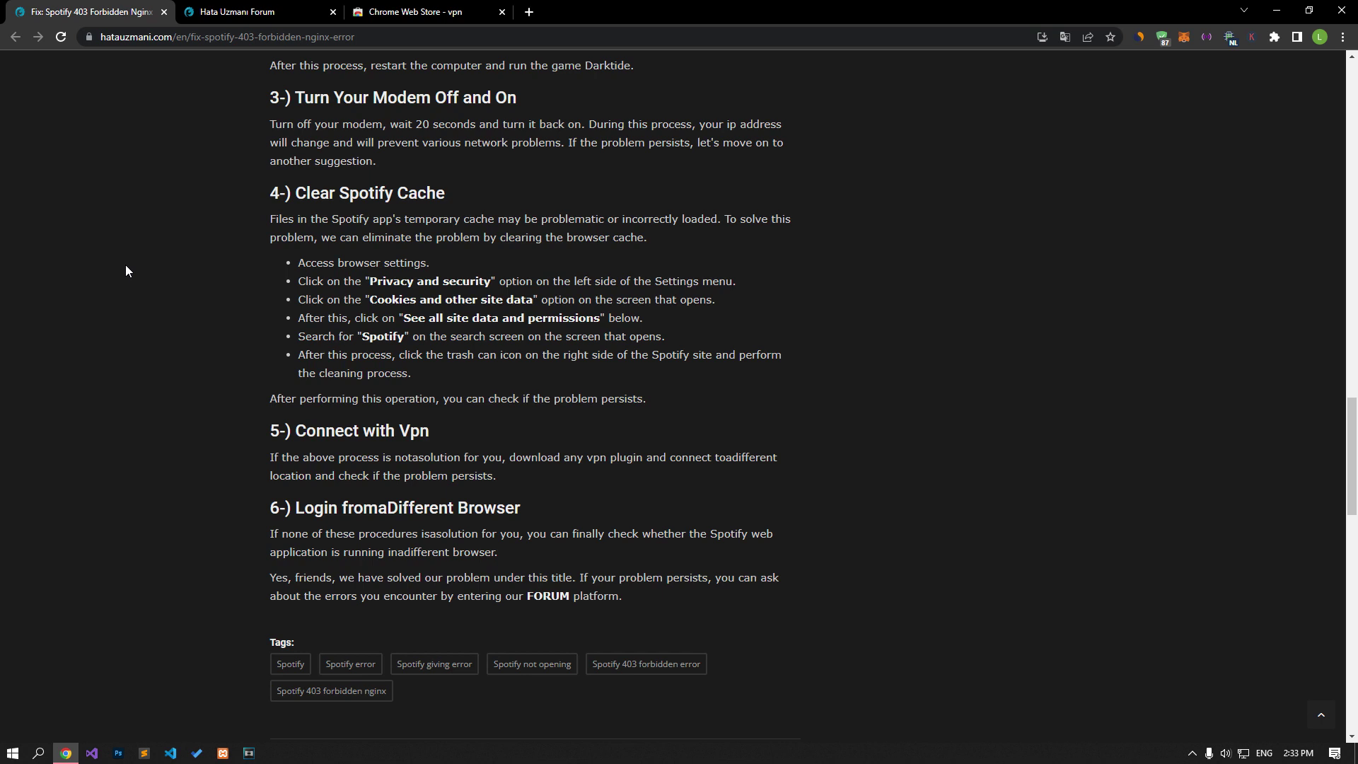
click(258, 12)
Step: Start a new Hata Uzmanı Forum thread with the Post thread button
click(1047, 207)
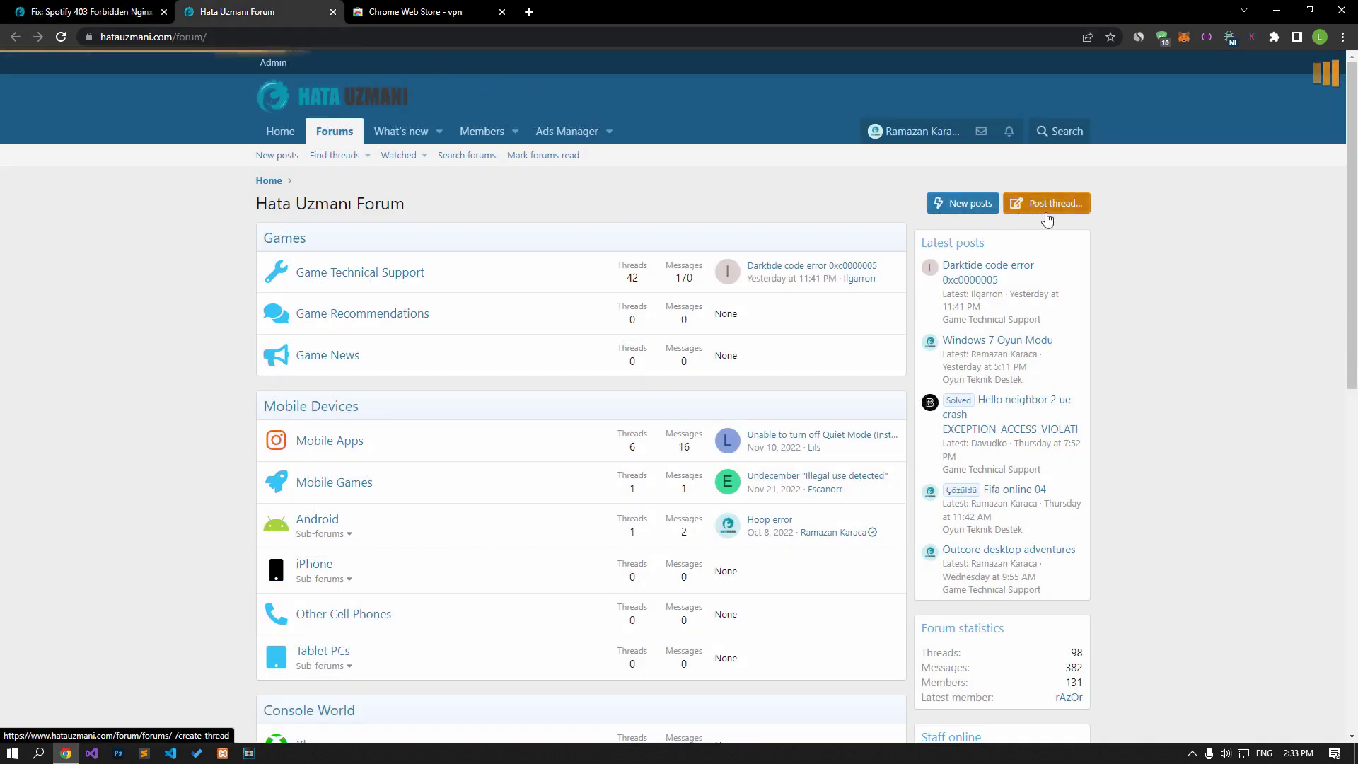